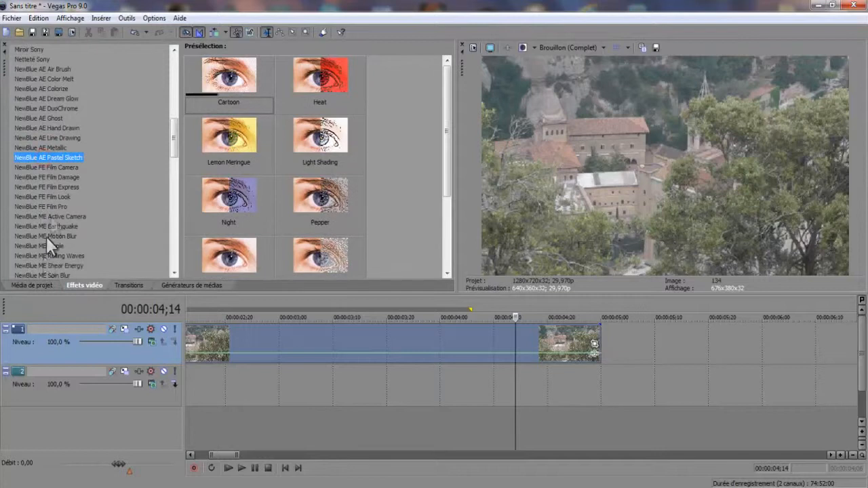
Compare the presets available for the NewBlue PE Cartoonr Plus, Mural and Colored Pencil video effects.
scroll(40, 204, "down", 2)
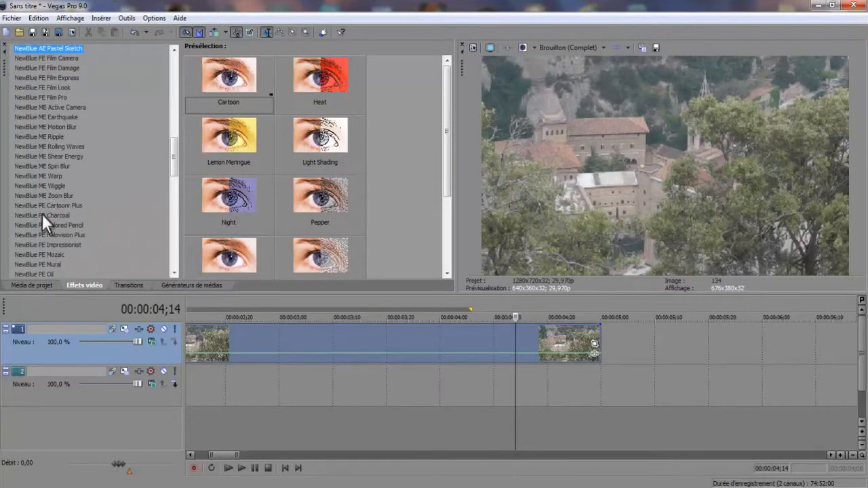
left_click(46, 206)
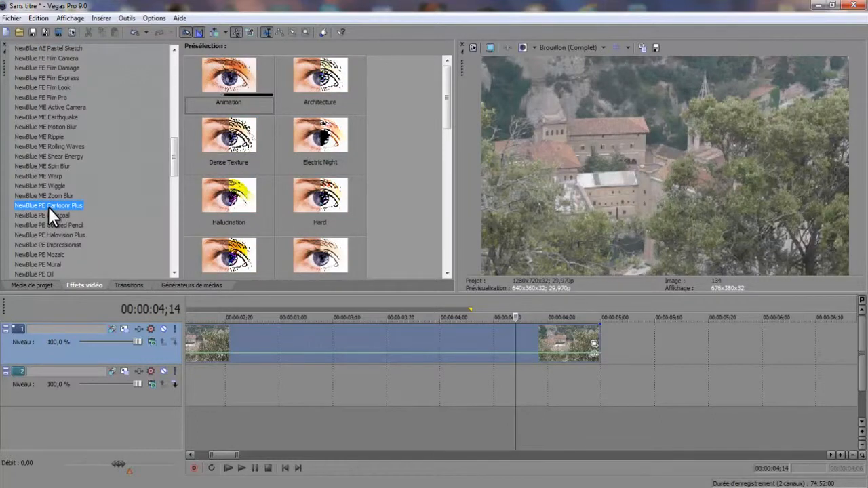
scroll(52, 207, "down", 1)
left_click(57, 220)
left_click(57, 229)
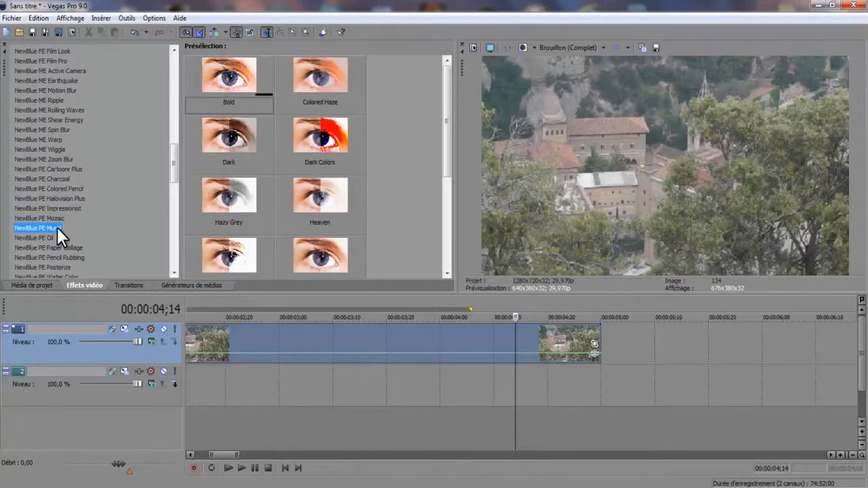
left_click_drag(174, 172, 171, 180)
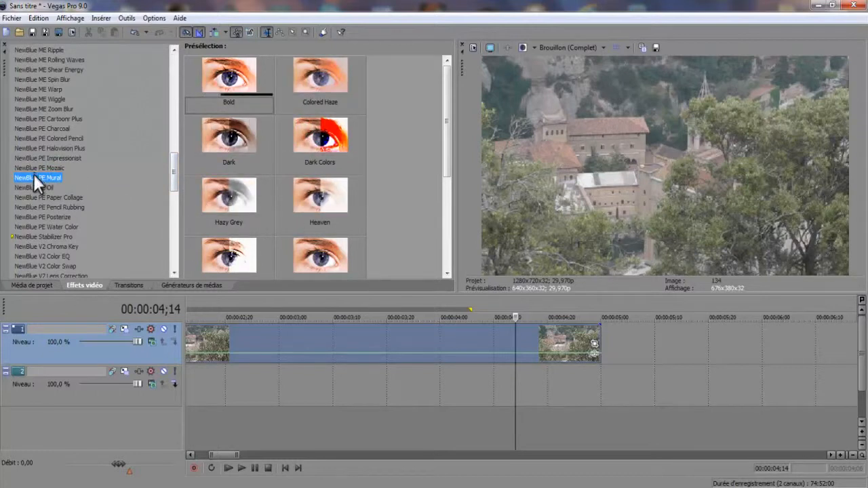
left_click(49, 137)
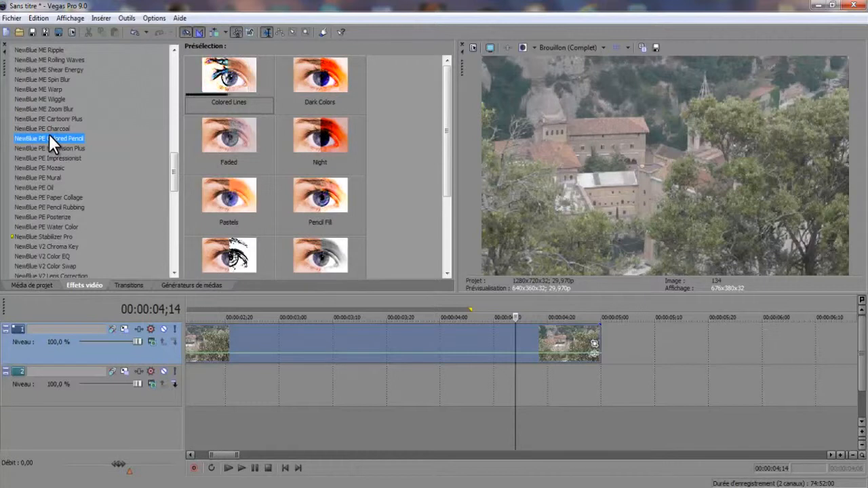
Apply the NewBlue PE Mural effect to the video clip on track 1.
left_click(50, 177)
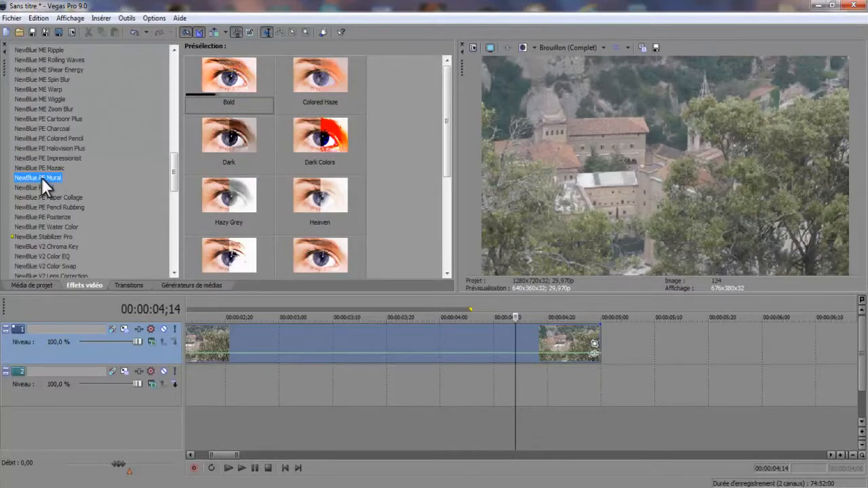
left_click_drag(34, 176, 382, 332)
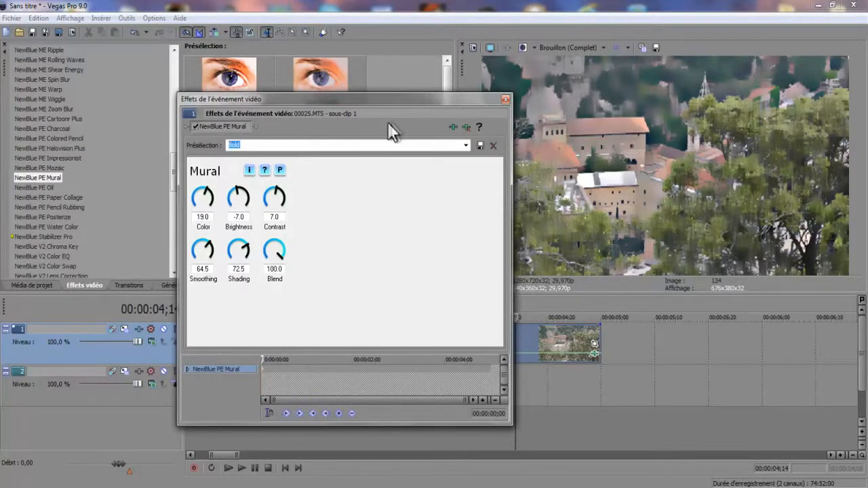
Switch the NewBlue PE Mural effect off and on to compare the clip with and without it, leaving it enabled.
left_click(193, 127)
left_click(194, 127)
left_click(194, 127)
left_click(194, 127)
left_click(193, 127)
left_click_drag(458, 100, 392, 108)
left_click_drag(445, 100, 444, 63)
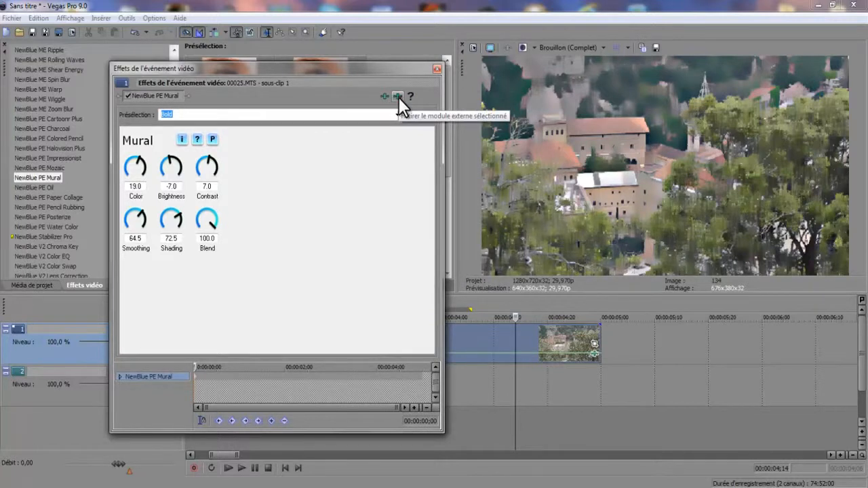
left_click(168, 99)
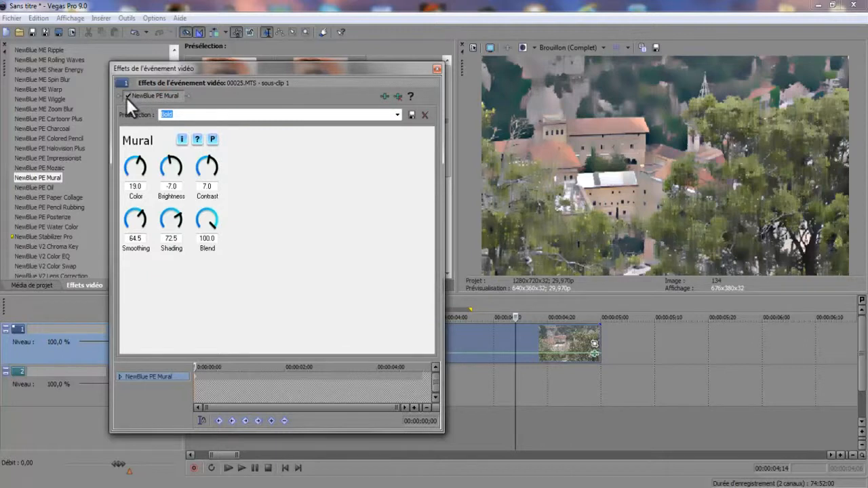
left_click(127, 97)
left_click(128, 96)
left_click(127, 95)
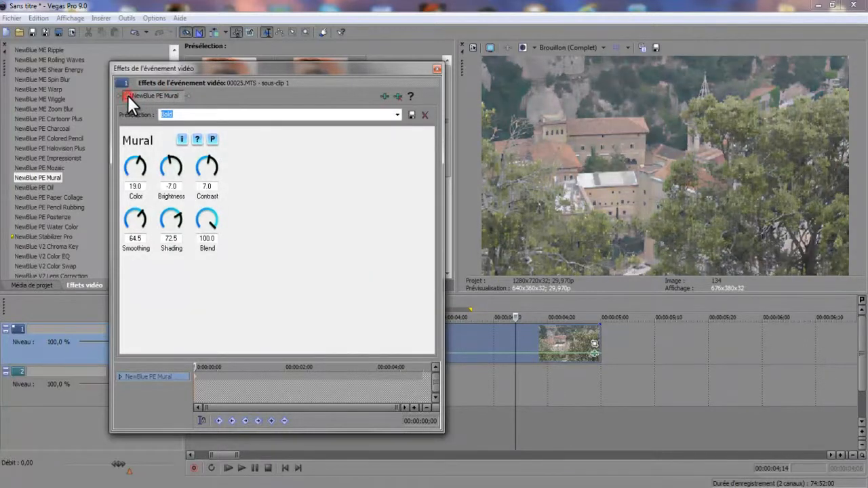
left_click(127, 96)
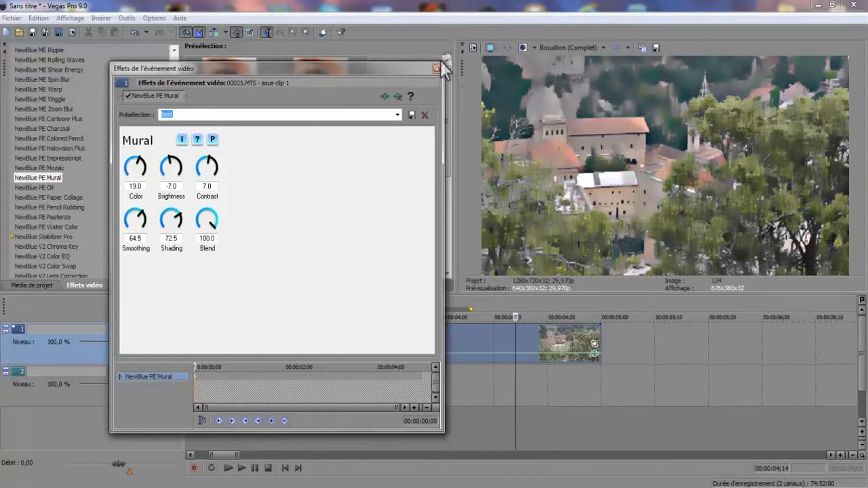
Uncover the preview, try the Mural effect's Blend at 0, and restore it to 100.
left_click_drag(448, 60, 351, 151)
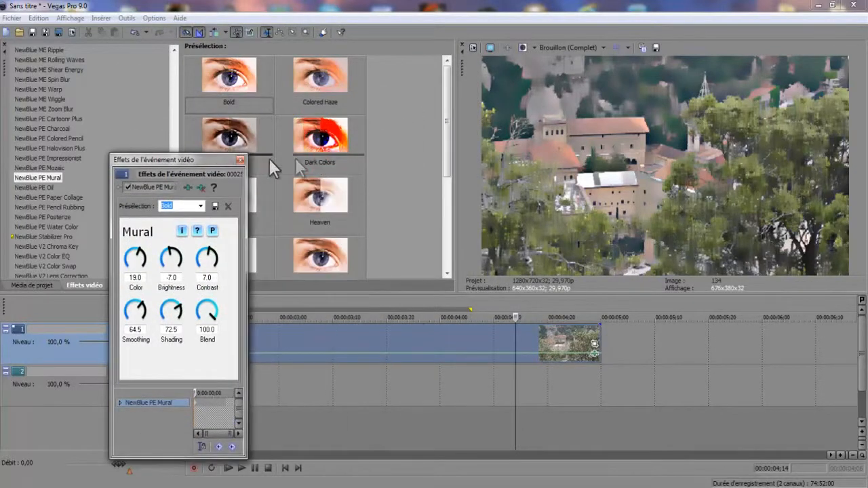
left_click_drag(225, 161, 515, 152)
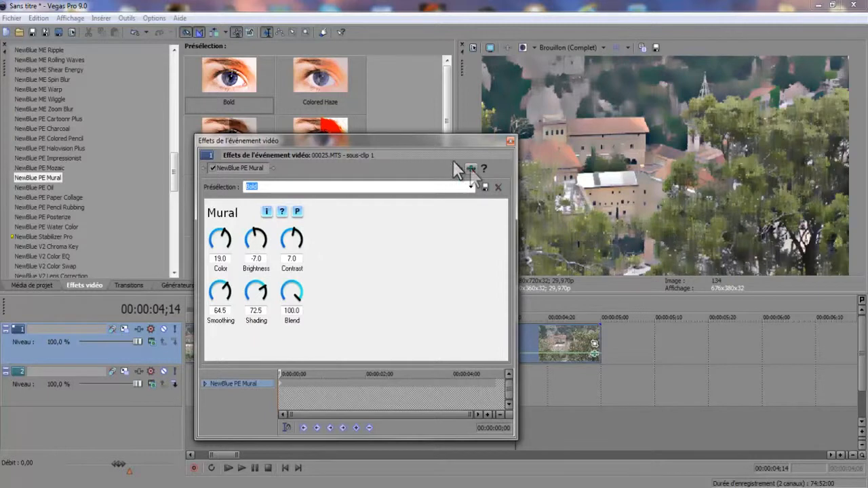
mouse_move(451, 142)
left_mouse_down()
mouse_move(350, 146)
mouse_move(389, 94)
mouse_move(390, 128)
left_mouse_up()
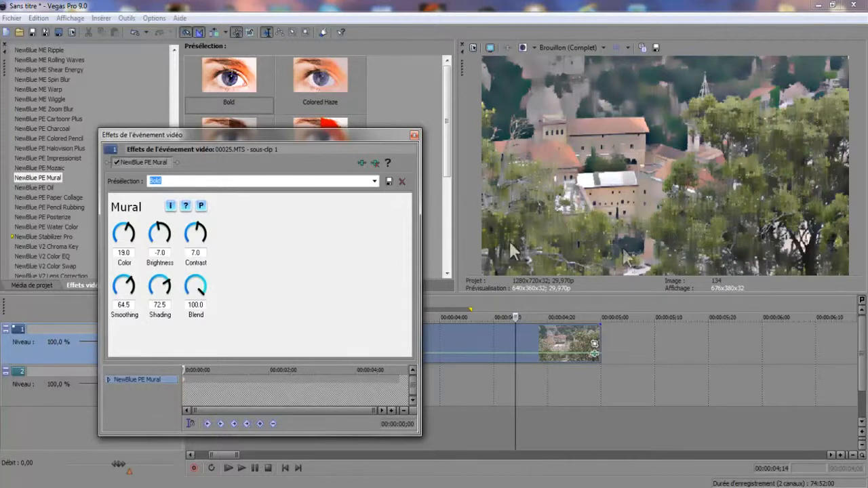
double_click(190, 305)
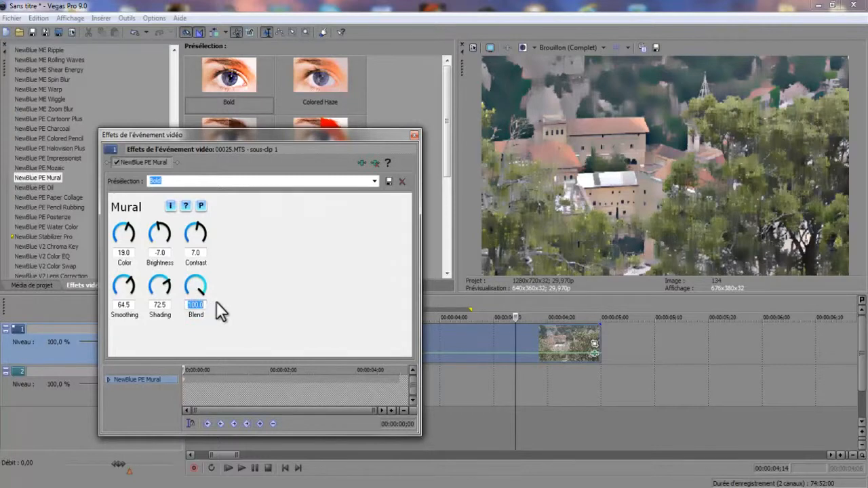
left_click(200, 304)
left_click_drag(197, 291, 234, 422)
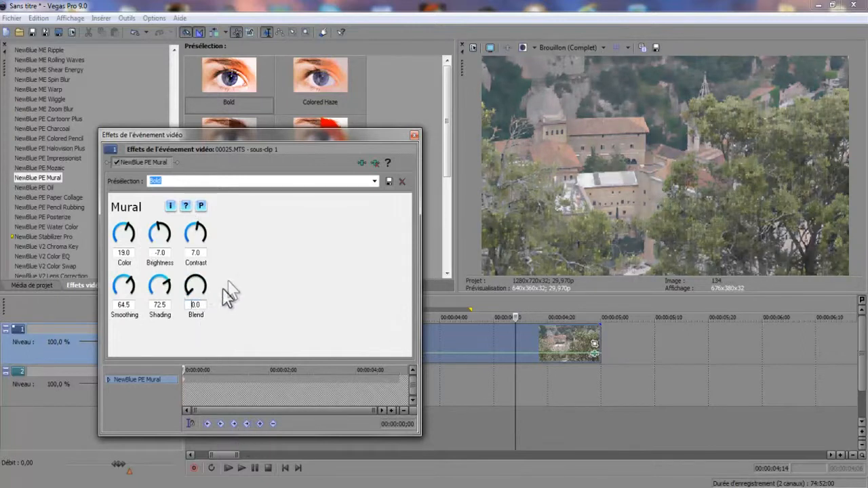
left_click_drag(193, 296, 194, 182)
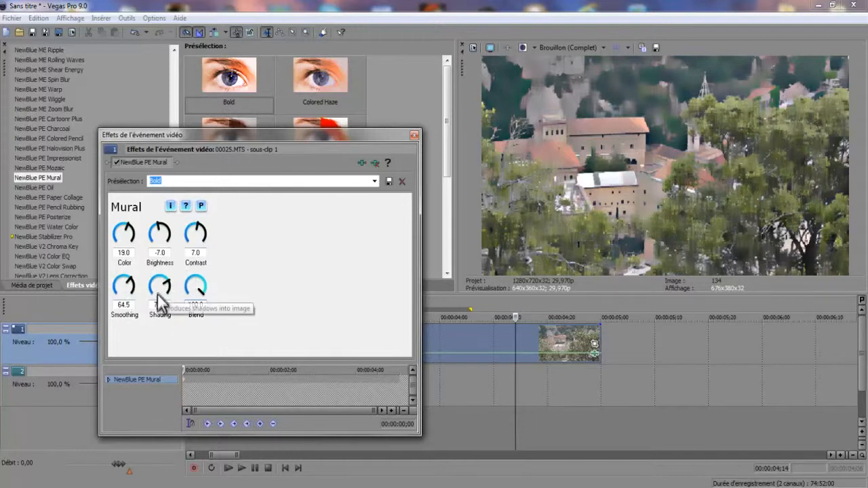
Set the Mural effect's Shading to 45.
left_click_drag(160, 287, 183, 380)
mouse_move(196, 410)
left_mouse_down()
mouse_move(209, 432)
mouse_move(161, 319)
mouse_move(167, 224)
mouse_move(179, 328)
left_mouse_up()
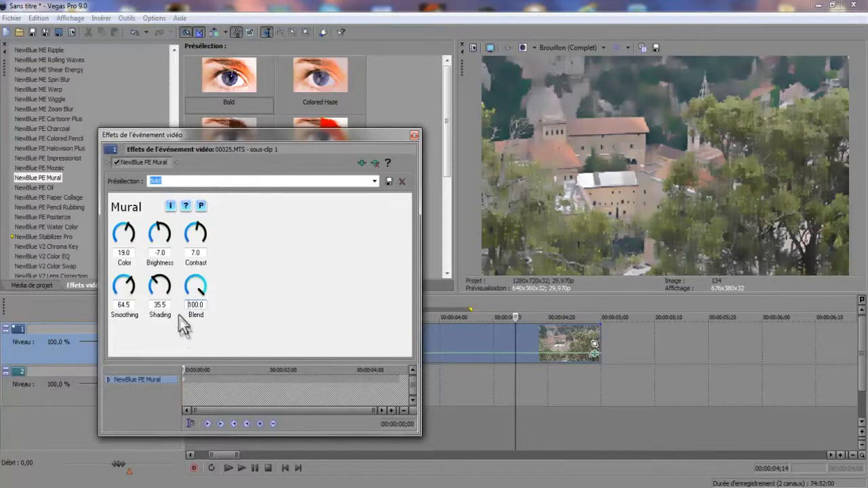
left_click(160, 305)
Set the Mural effect's Smoothing to 50.
left_click(129, 304)
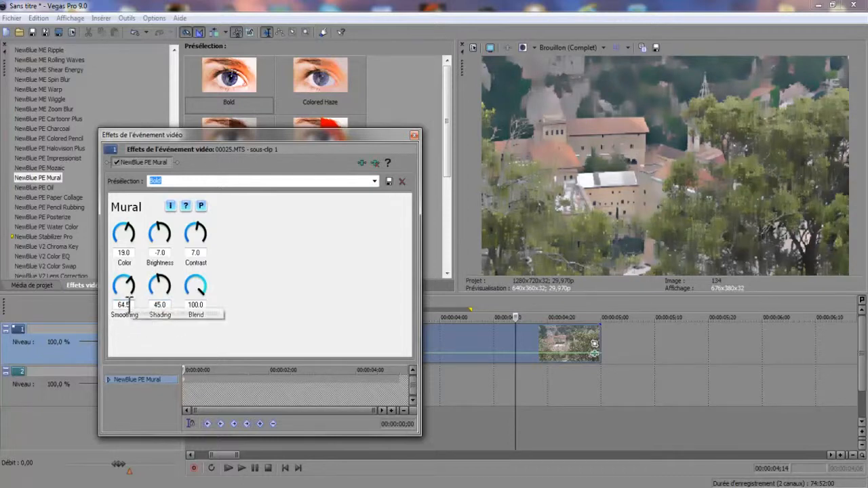
left_click_drag(124, 287, 133, 306)
double_click(131, 305)
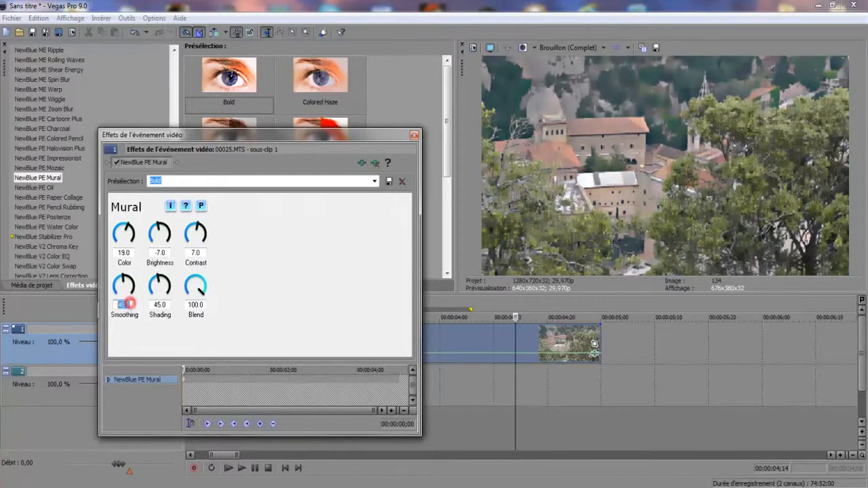
type("50")
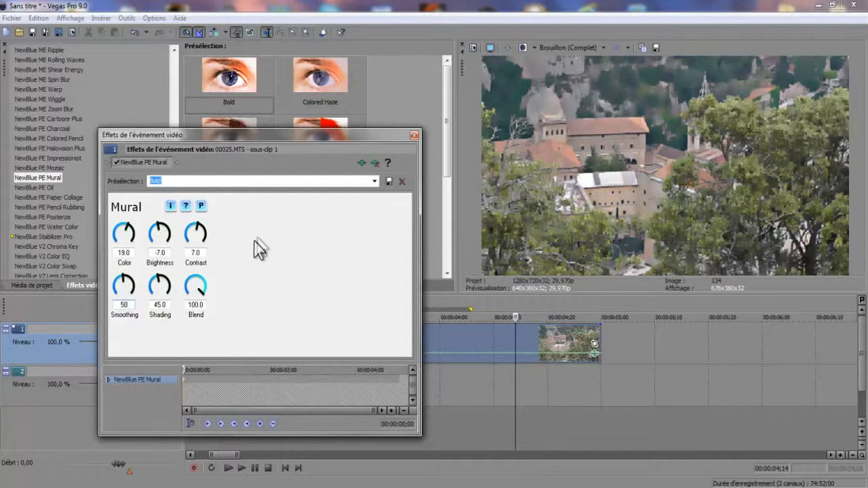
left_click(160, 305)
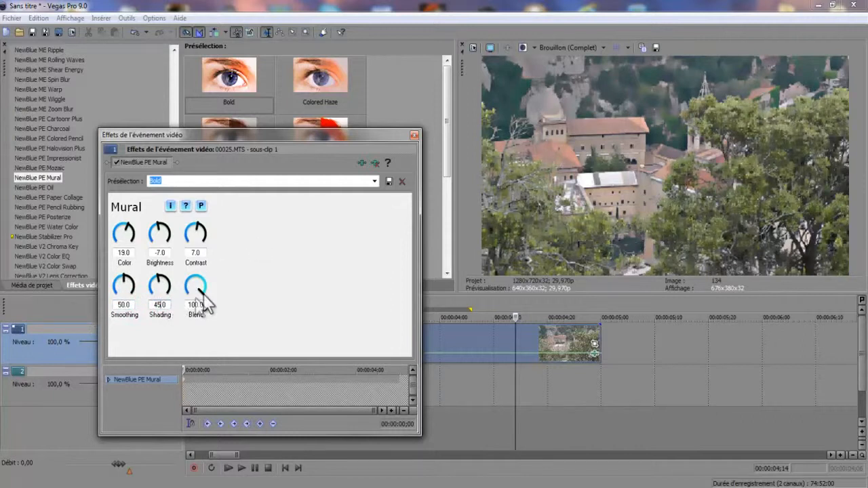
Adjust the Mural effect's tones, setting Brightness to -10 and Contrast to 14.
left_click(196, 252)
mouse_move(197, 229)
left_mouse_down()
mouse_move(196, 214)
mouse_move(197, 232)
left_mouse_up()
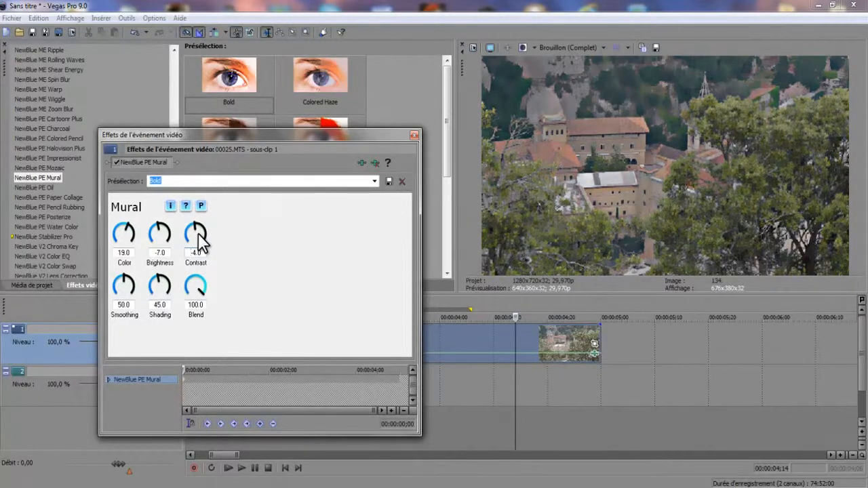
left_click_drag(195, 235, 196, 233)
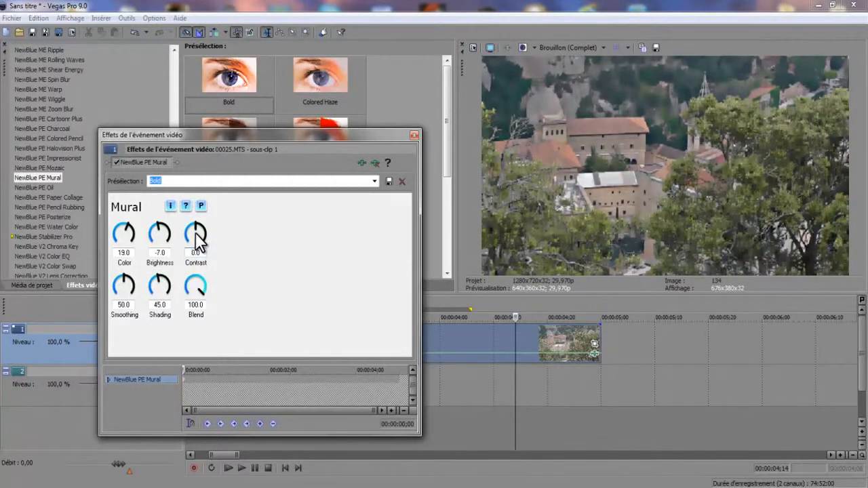
mouse_move(160, 246)
left_mouse_down()
mouse_move(166, 205)
mouse_move(169, 252)
left_mouse_up()
left_click(156, 253)
left_click_drag(191, 235, 196, 222)
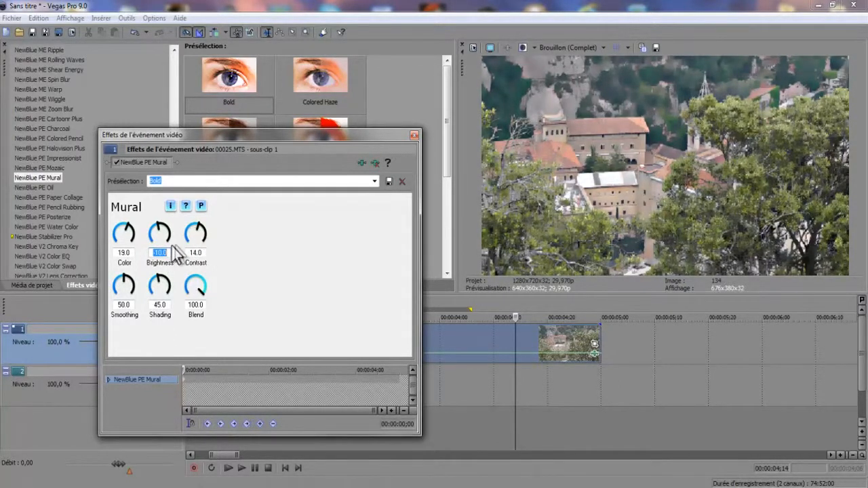
left_click(194, 253)
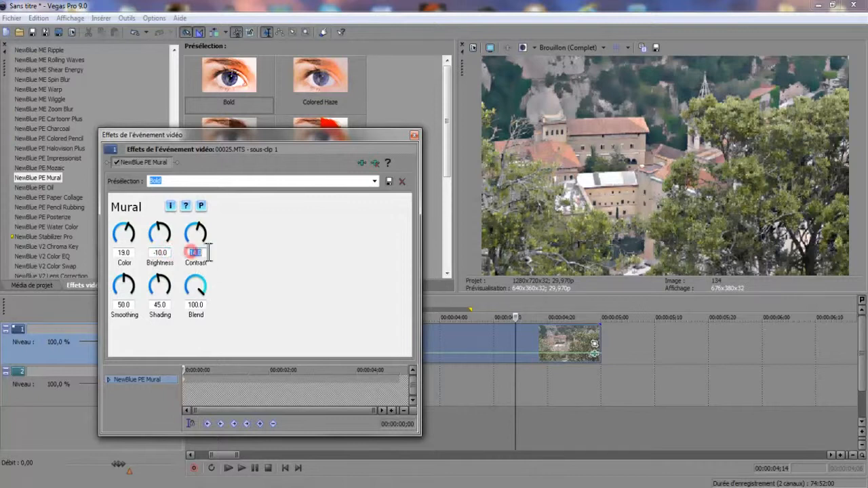
left_click(162, 251)
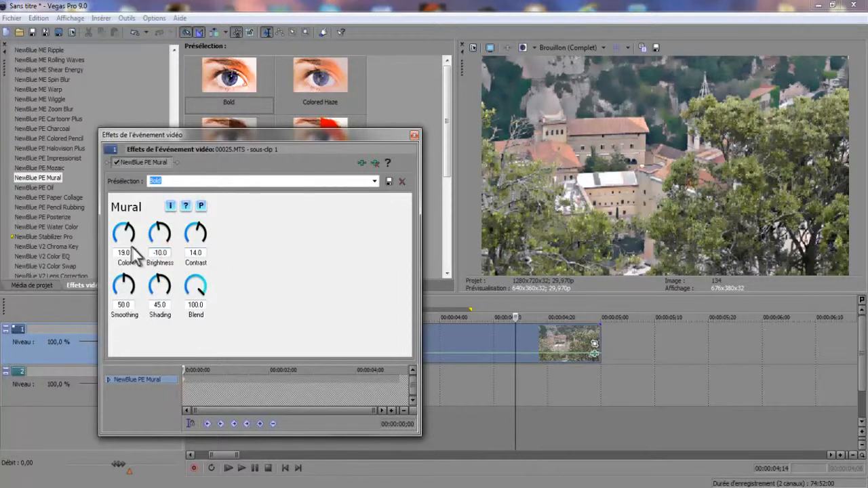
Set the Mural effect's Color to 40.
mouse_move(126, 234)
left_mouse_down()
mouse_move(131, 193)
mouse_move(129, 249)
left_mouse_up()
left_click(131, 252)
type("40")
key("Return")
Close the event's video effects window and widen the video preview area.
left_click_drag(401, 134, 497, 183)
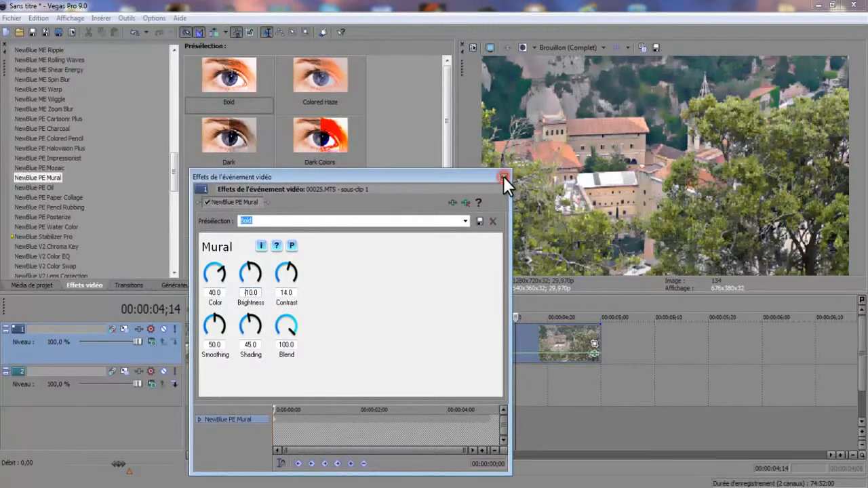
left_click_drag(493, 177, 539, 176)
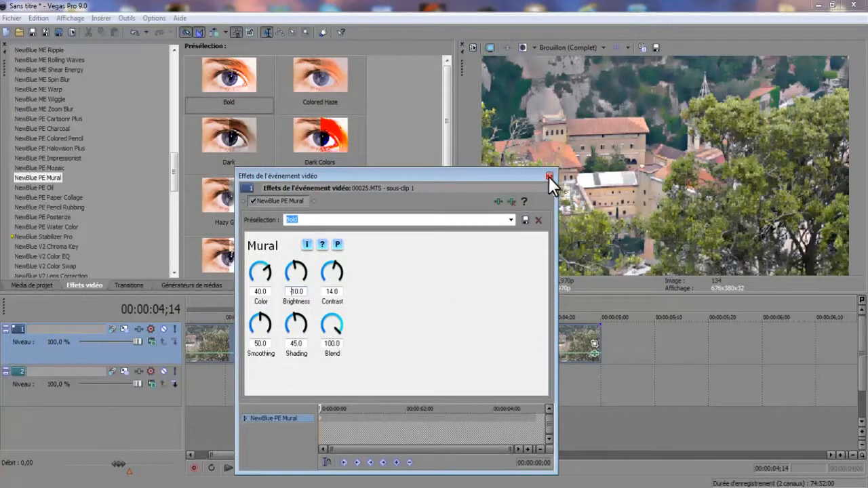
left_click(549, 177)
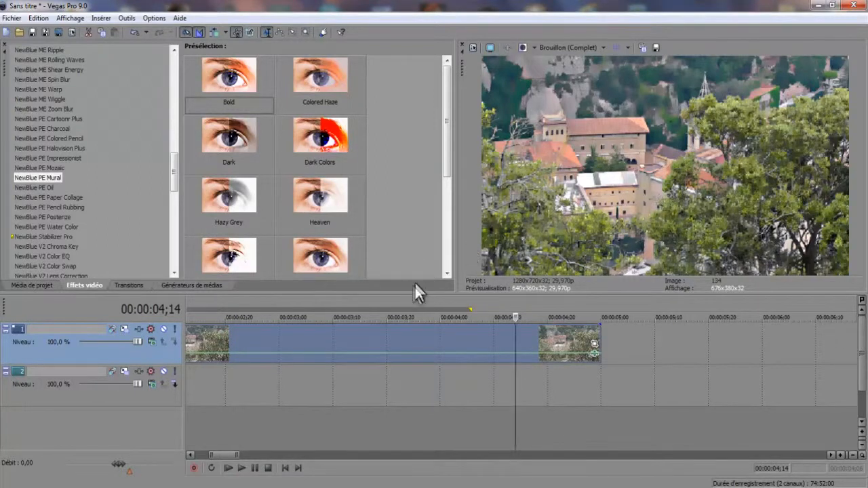
left_click_drag(456, 288, 410, 266)
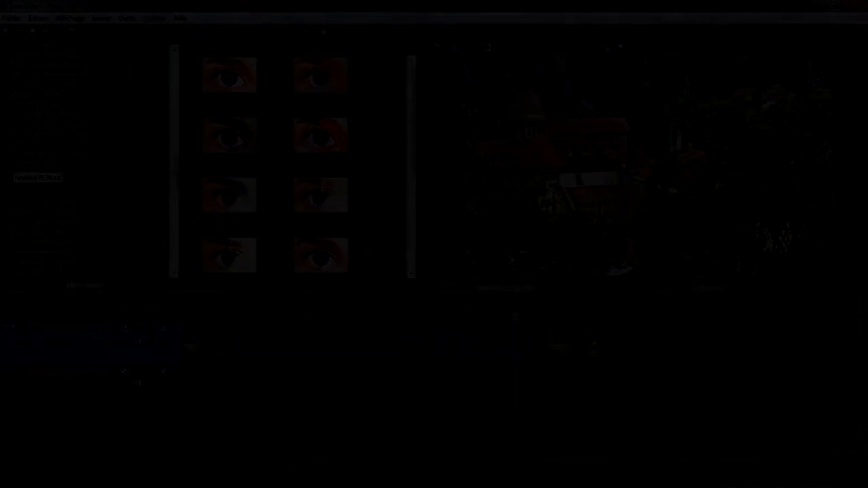